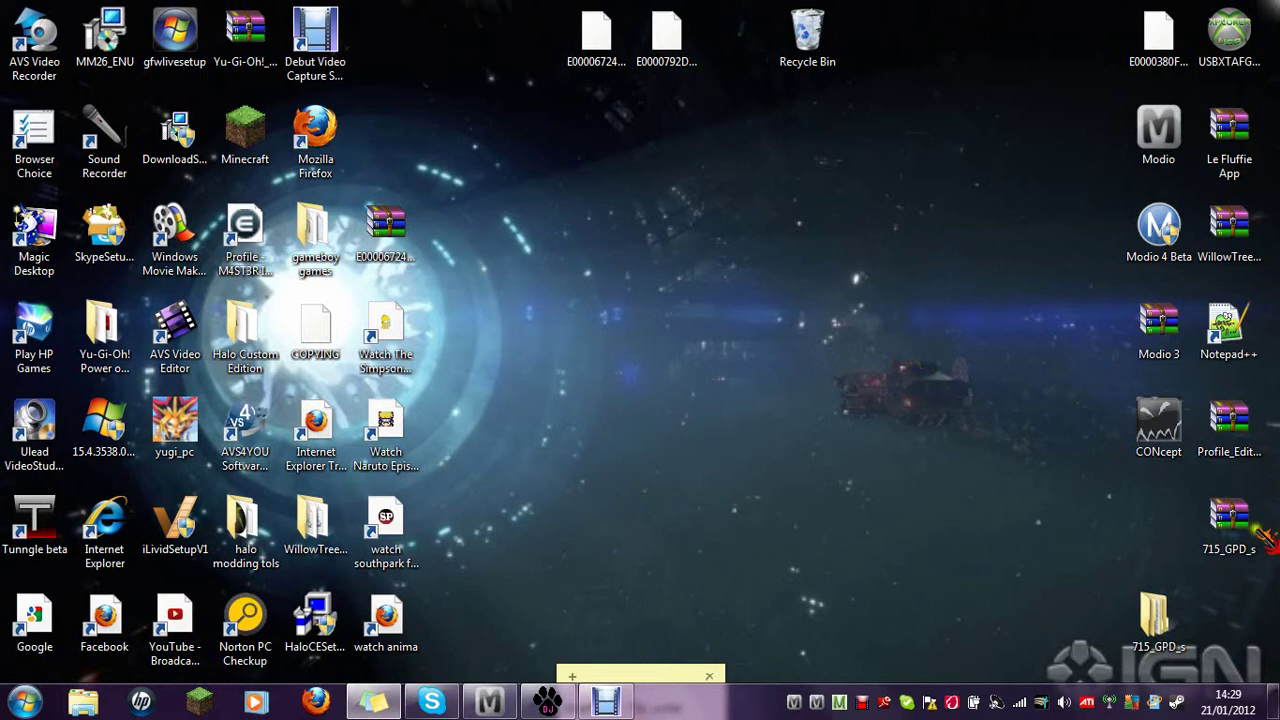
left_click(1228, 140)
key("l")
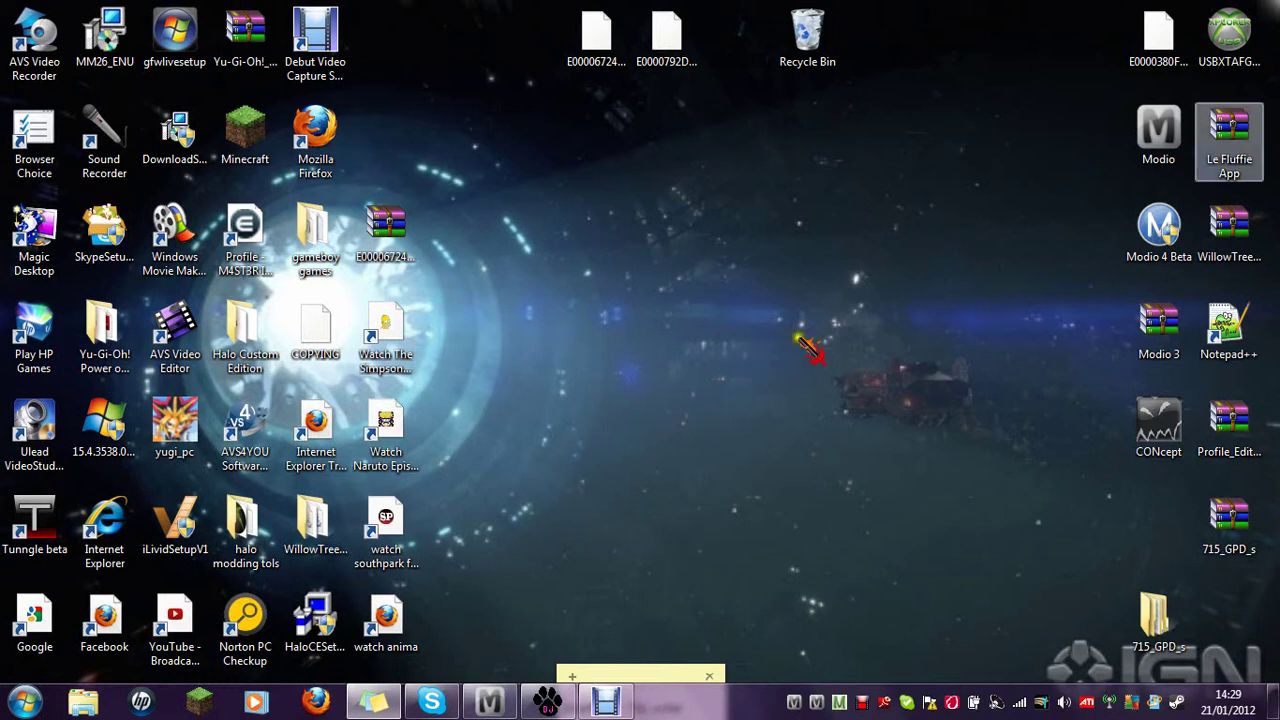
double_click(1230, 170)
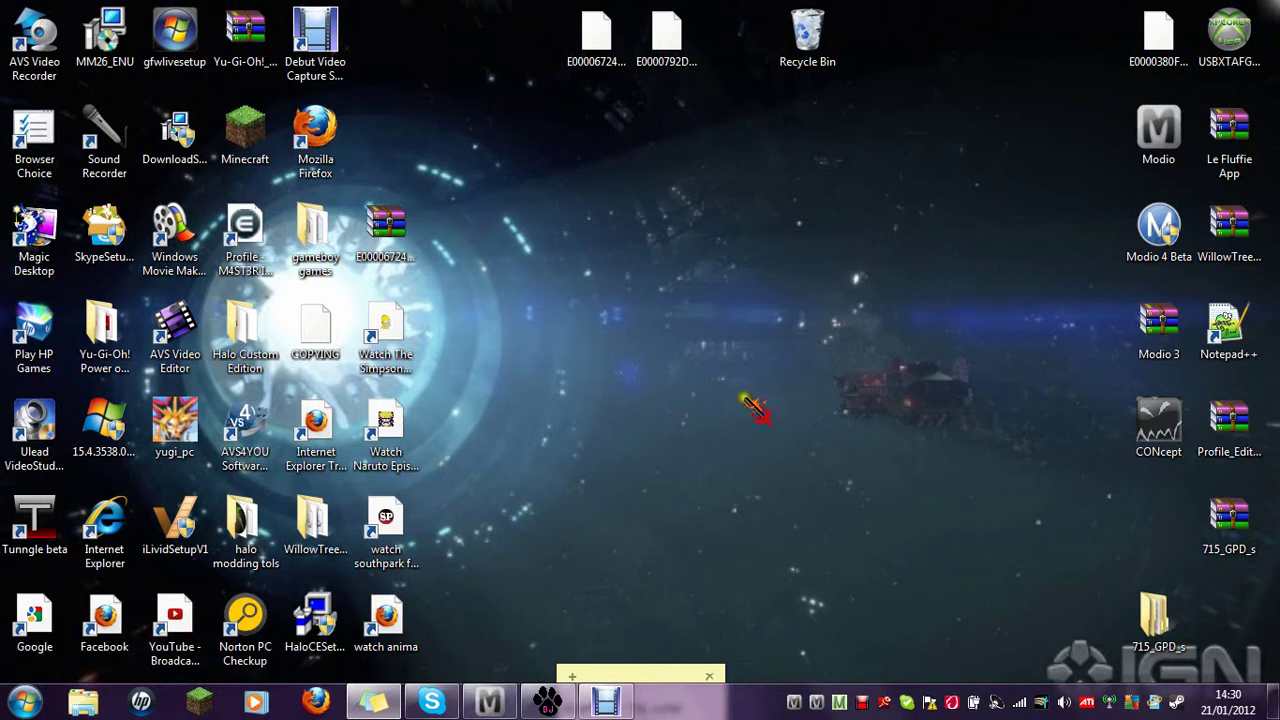
Switch to Le Fluffie, restore its window to a smaller size and load the E0000792D… profile file from the desktop into it.
mouse_move(530, 668)
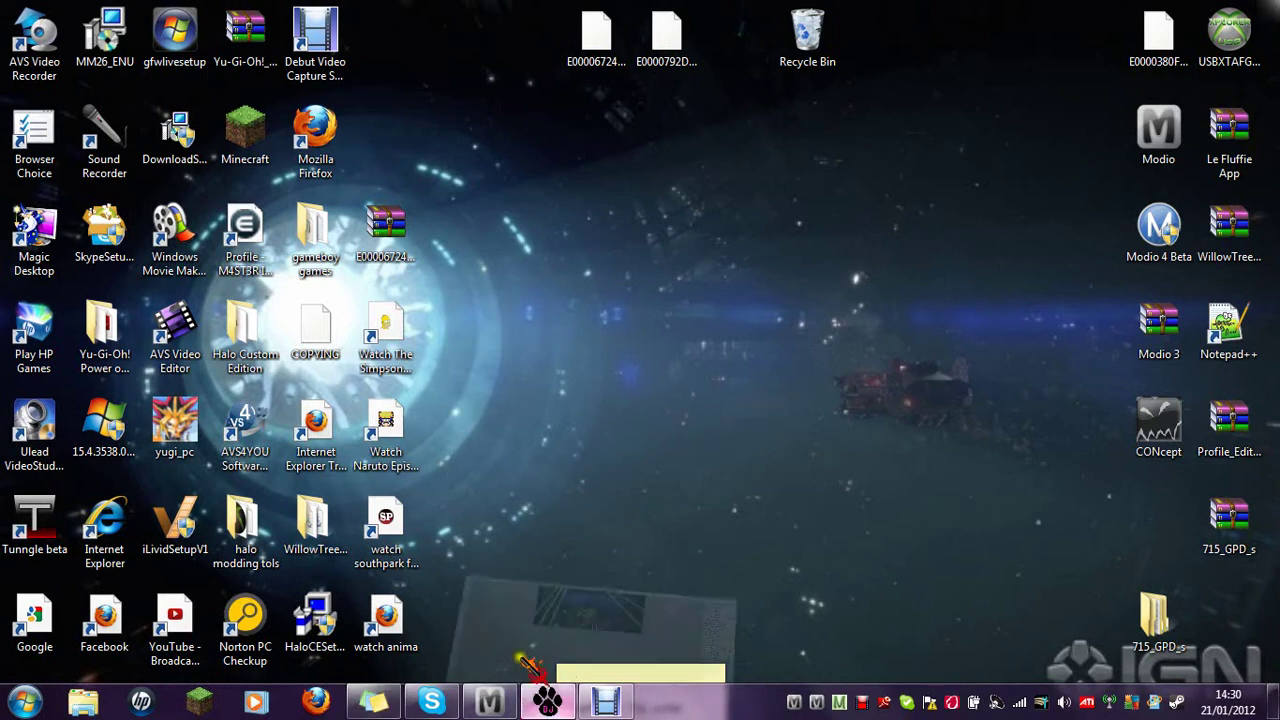
left_click(548, 700)
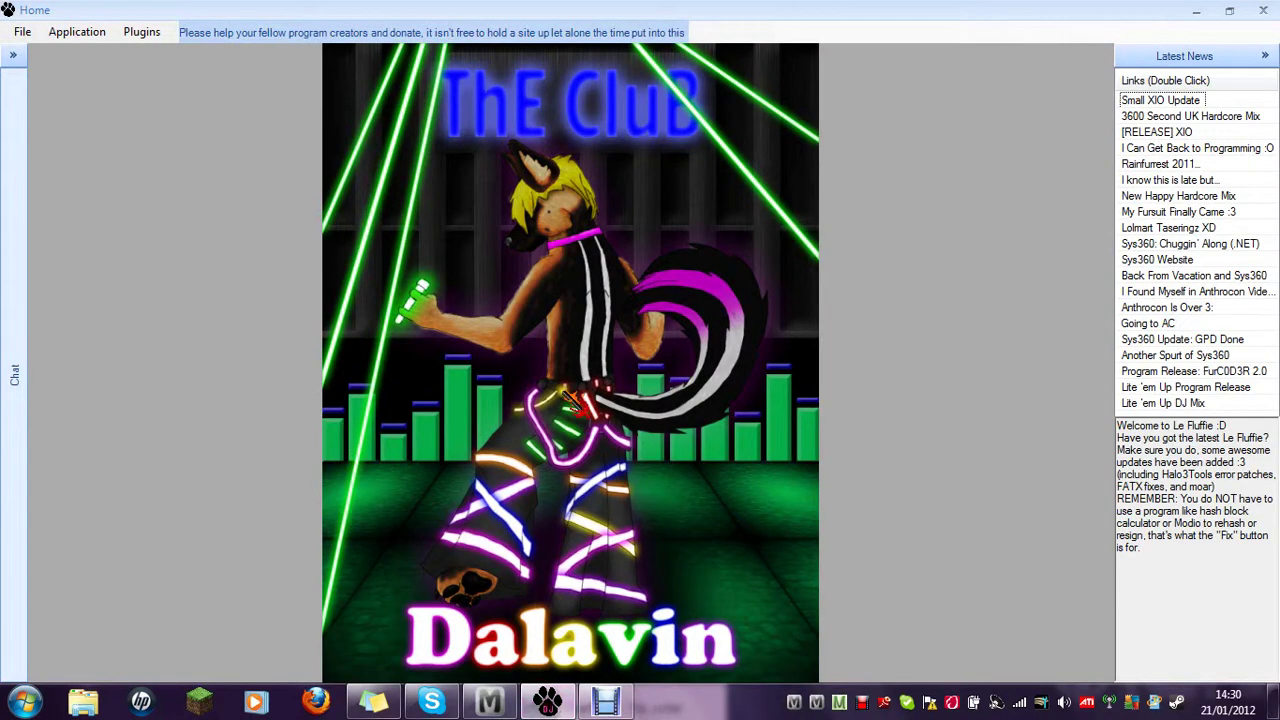
double_click(1020, 15)
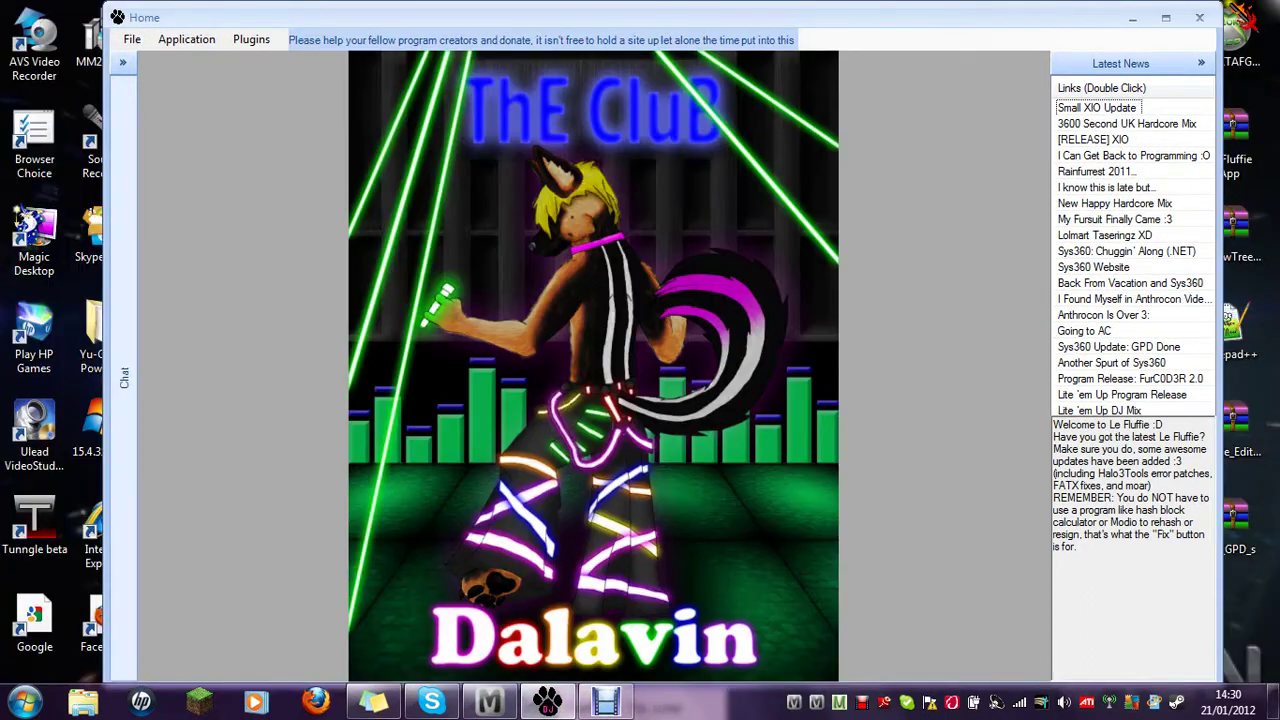
left_click_drag(1022, 15, 1007, 114)
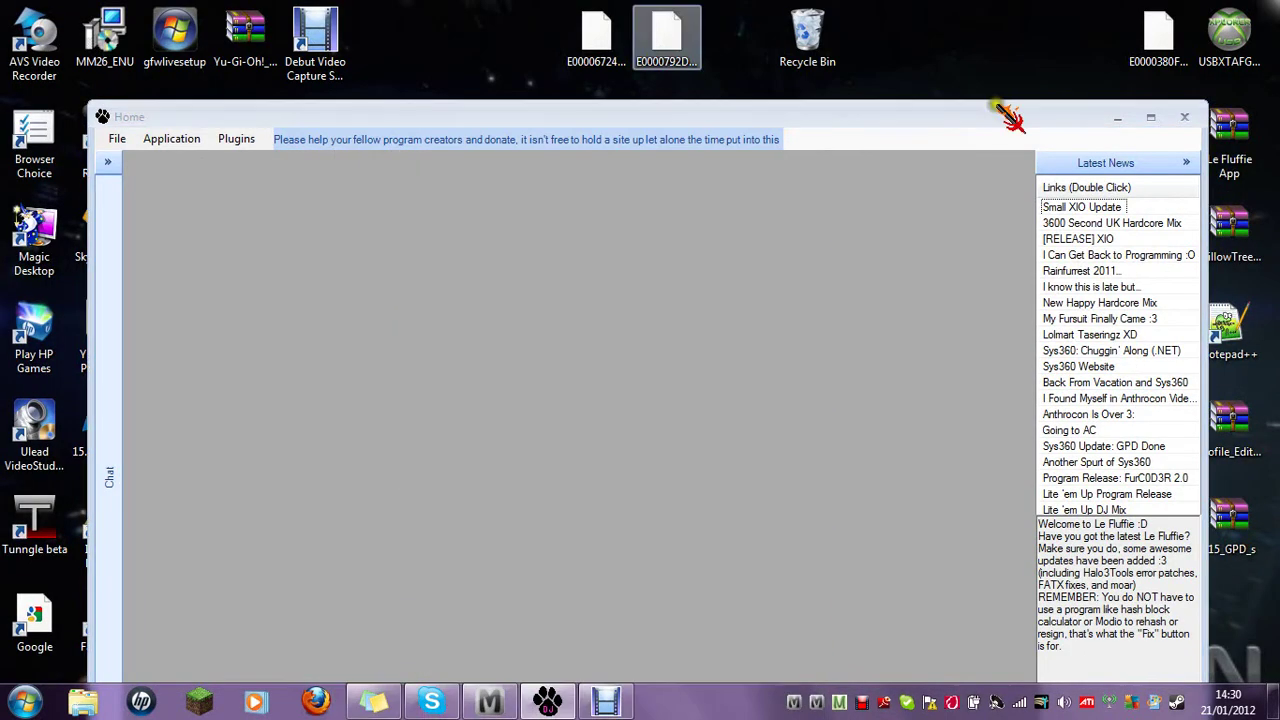
left_click(670, 42)
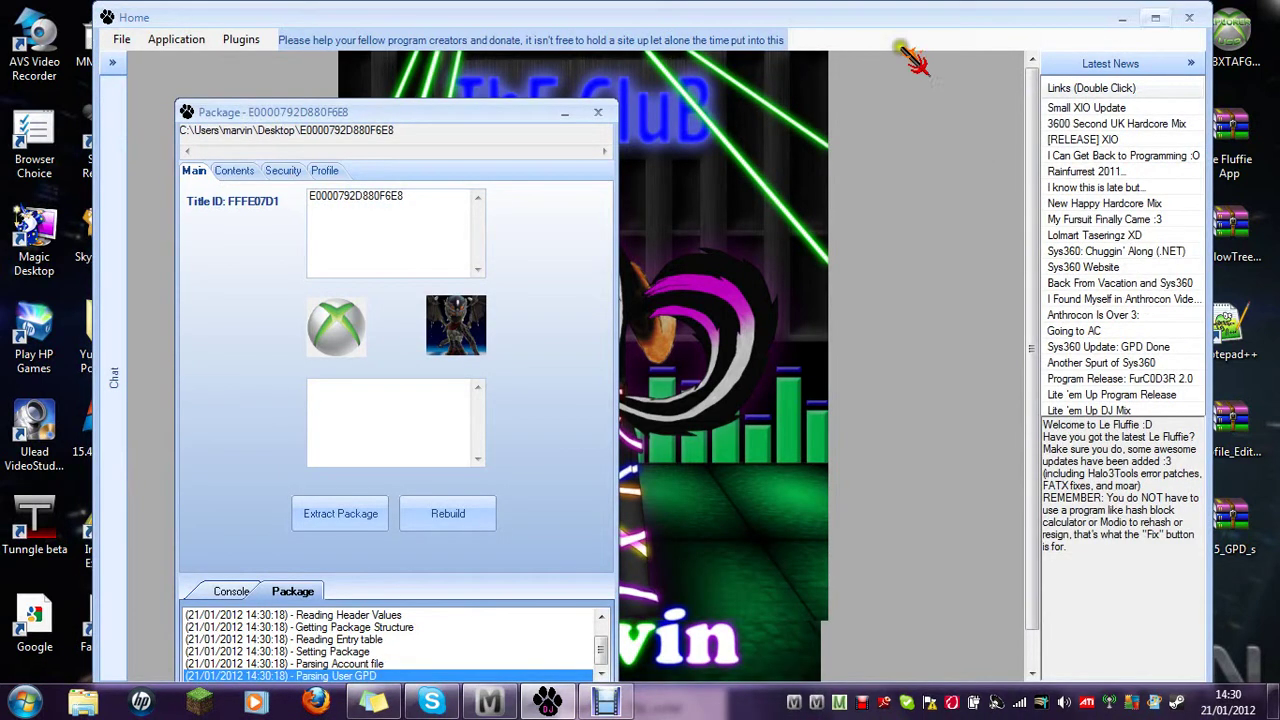
Maximize the Le Fluffie window and move the package window up so that its whole lower part fits on screen.
left_click(1156, 18)
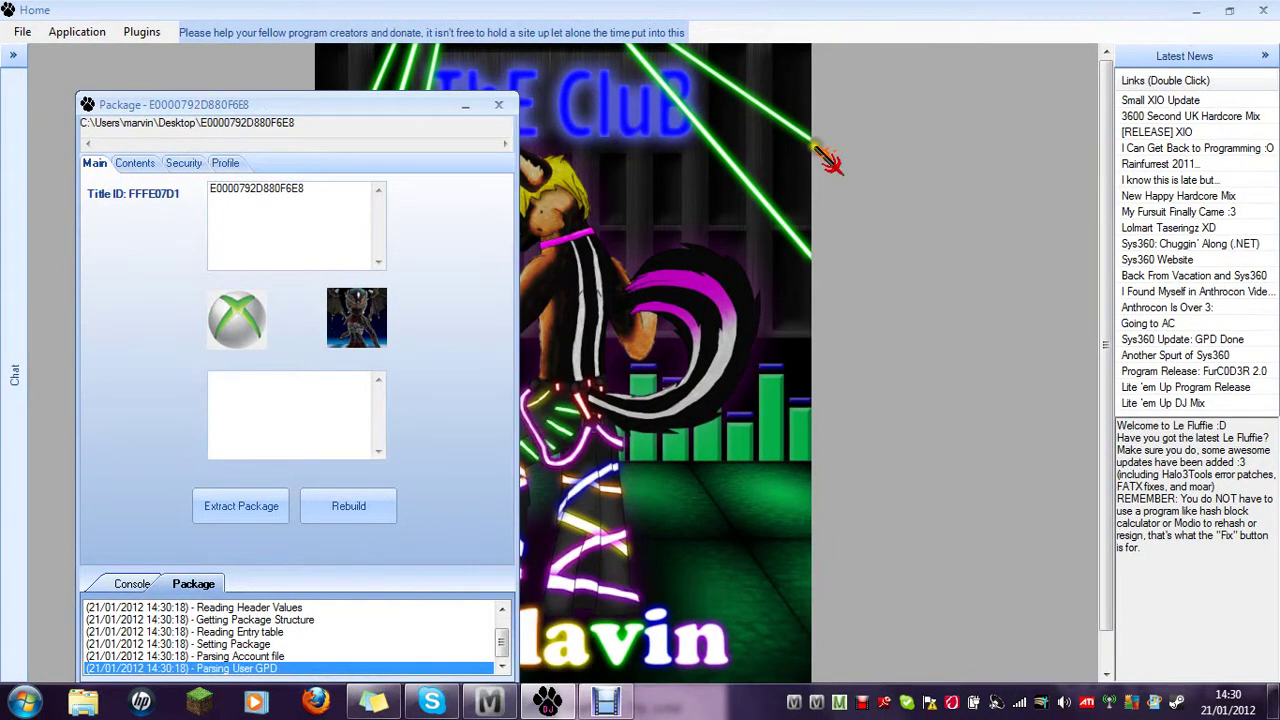
left_click_drag(389, 106, 397, 73)
left_click_drag(408, 124, 406, 76)
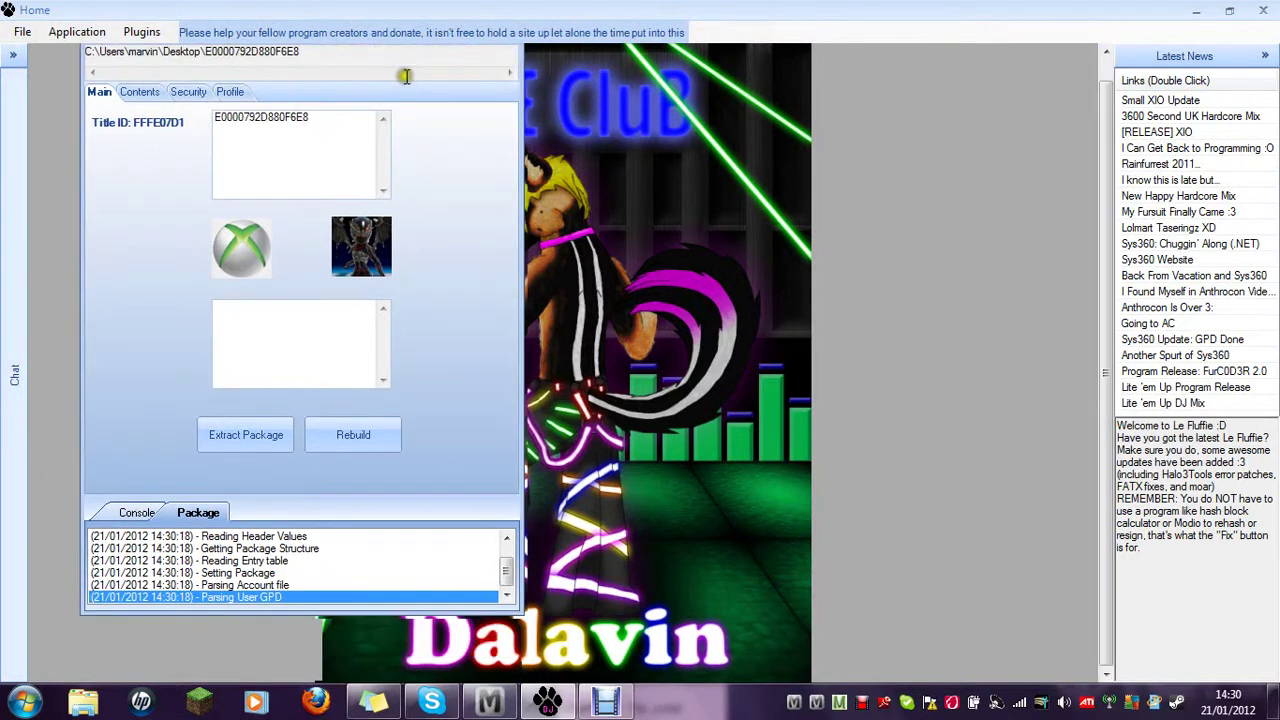
left_click(413, 127)
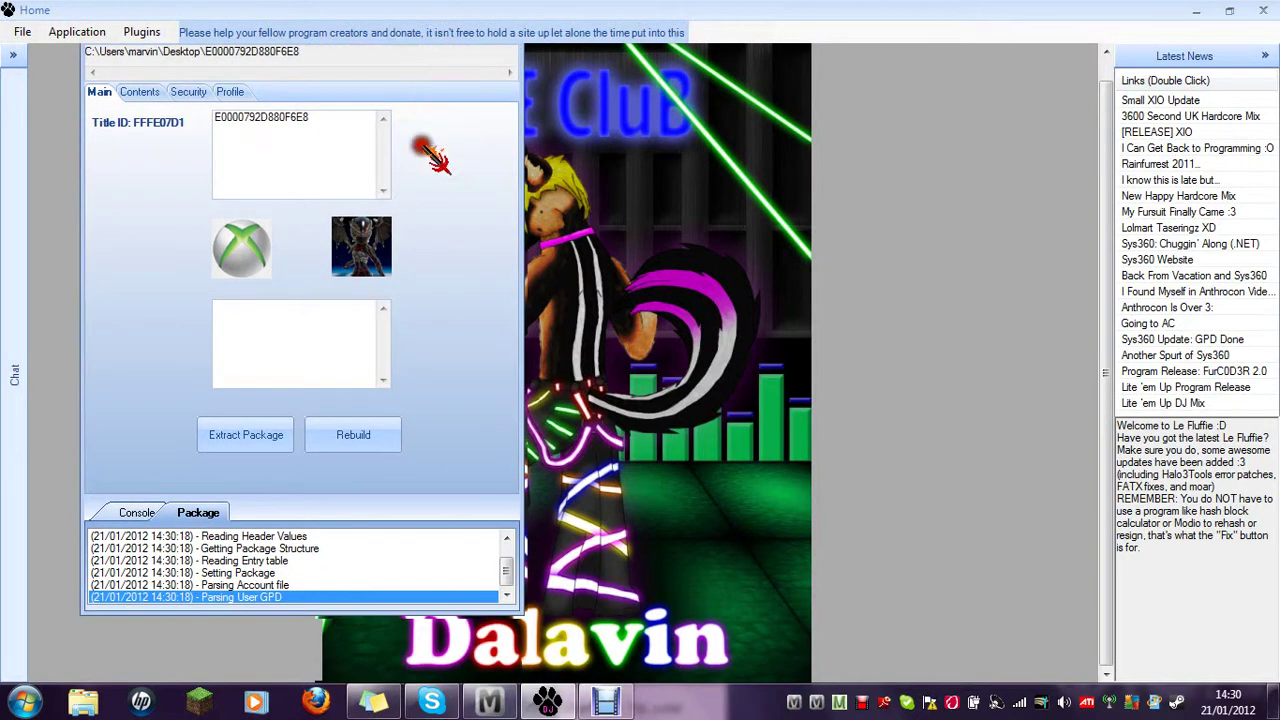
Start adding game files to the profile with the MultiAdder and browse to the 715 GPD's folder inside 715_GPD_s on the desktop.
left_click(232, 92)
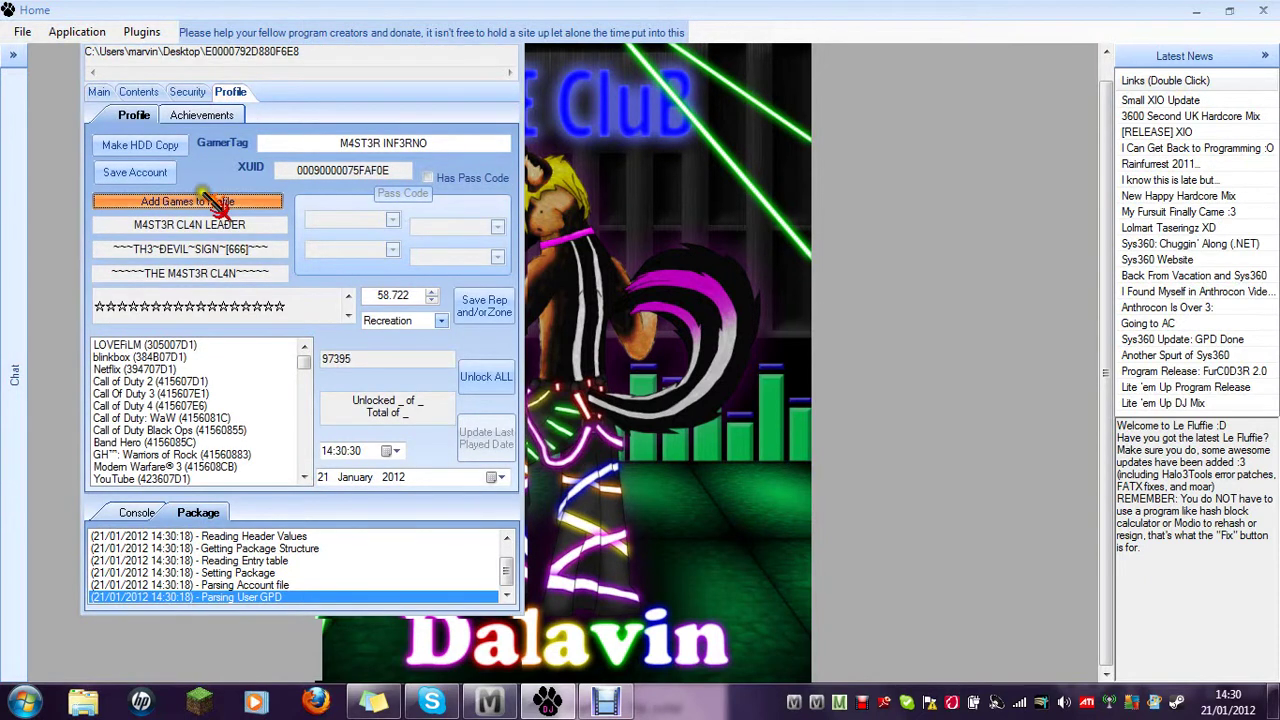
left_click(214, 203)
left_click(398, 213)
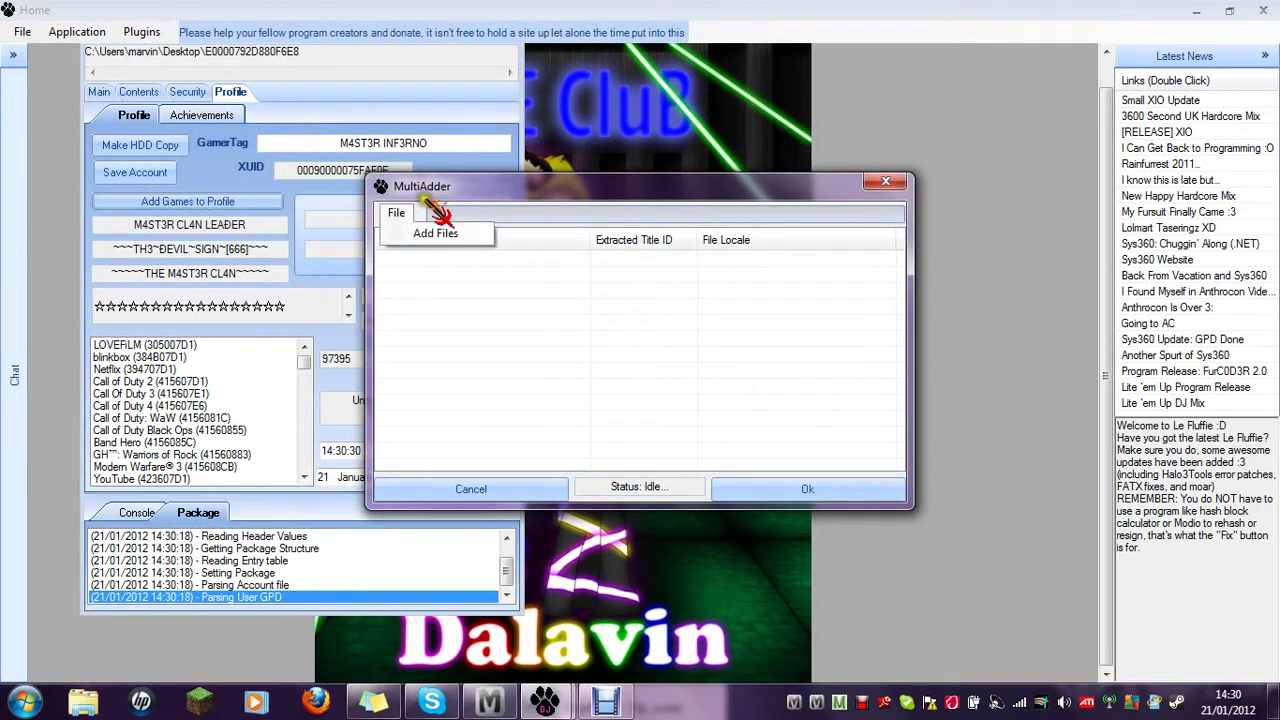
left_click(436, 232)
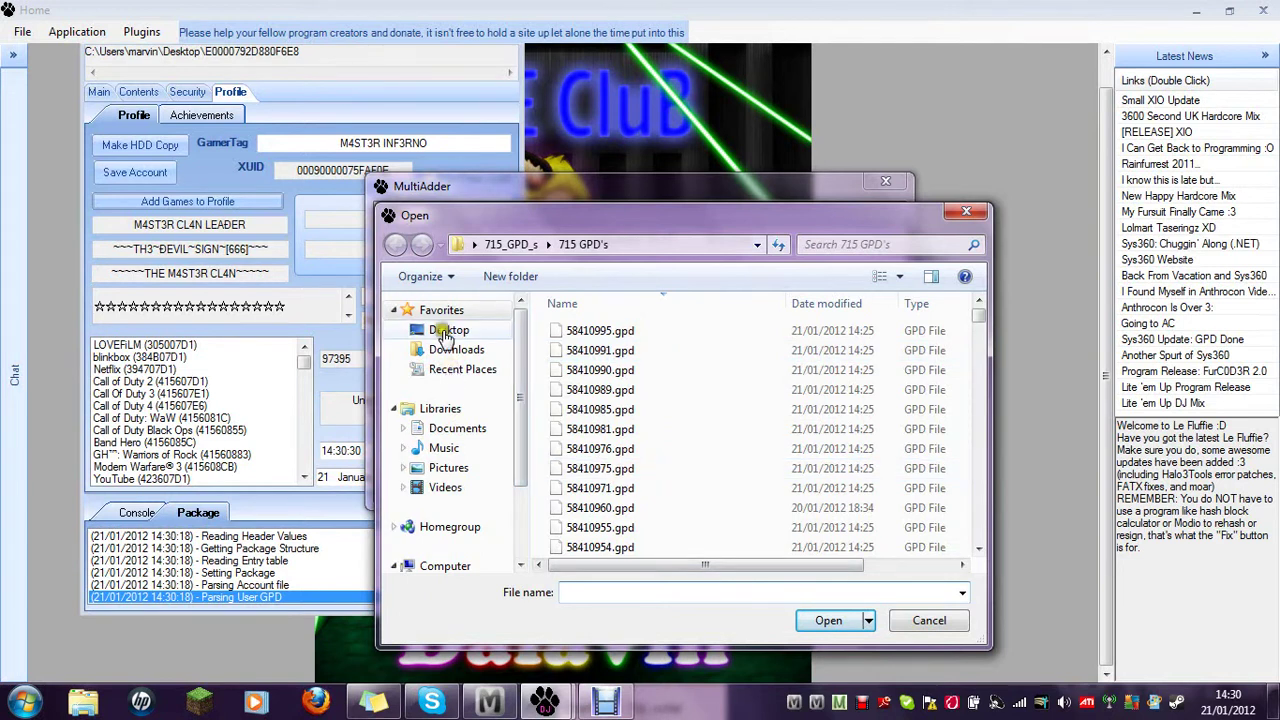
left_click(446, 332)
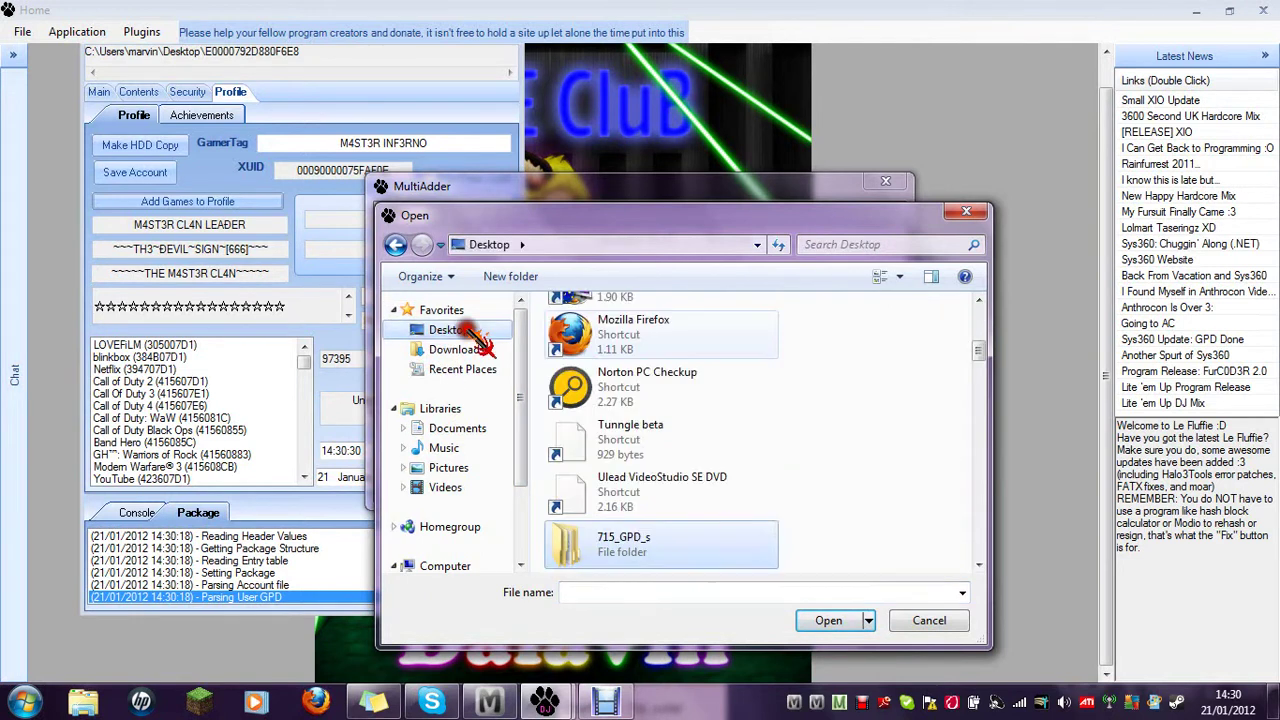
double_click(644, 538)
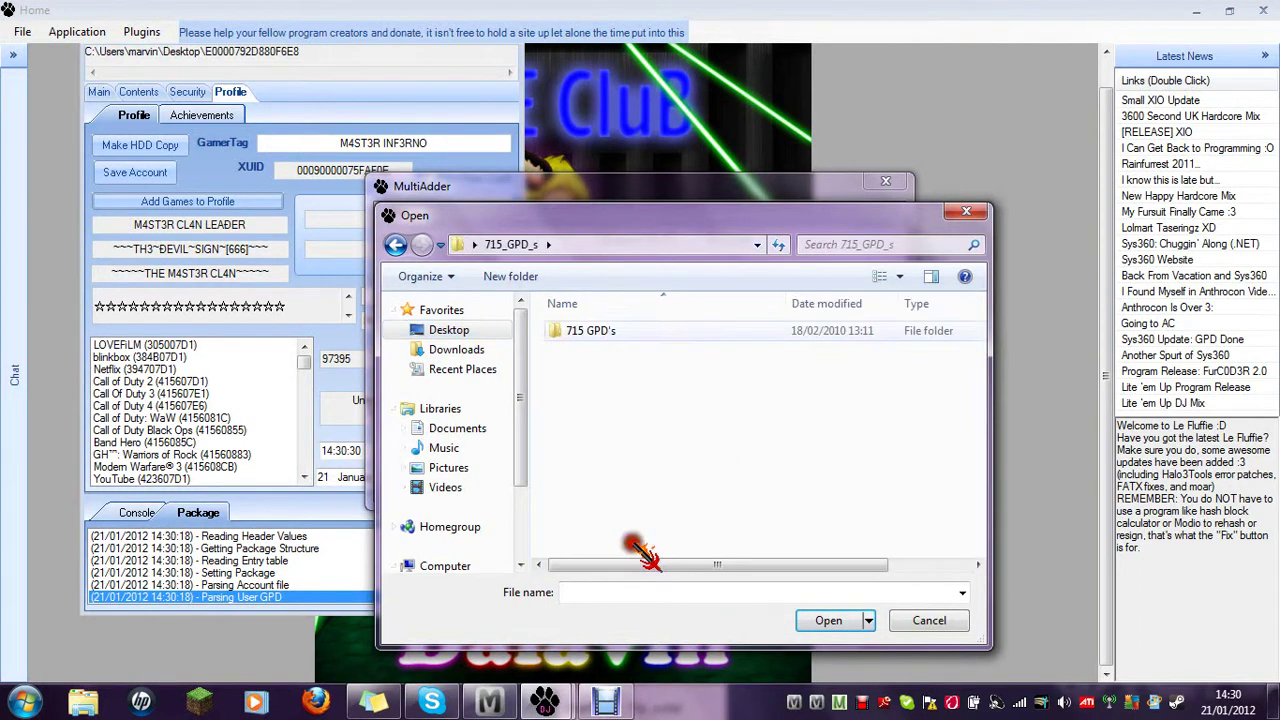
double_click(588, 333)
left_click(578, 327)
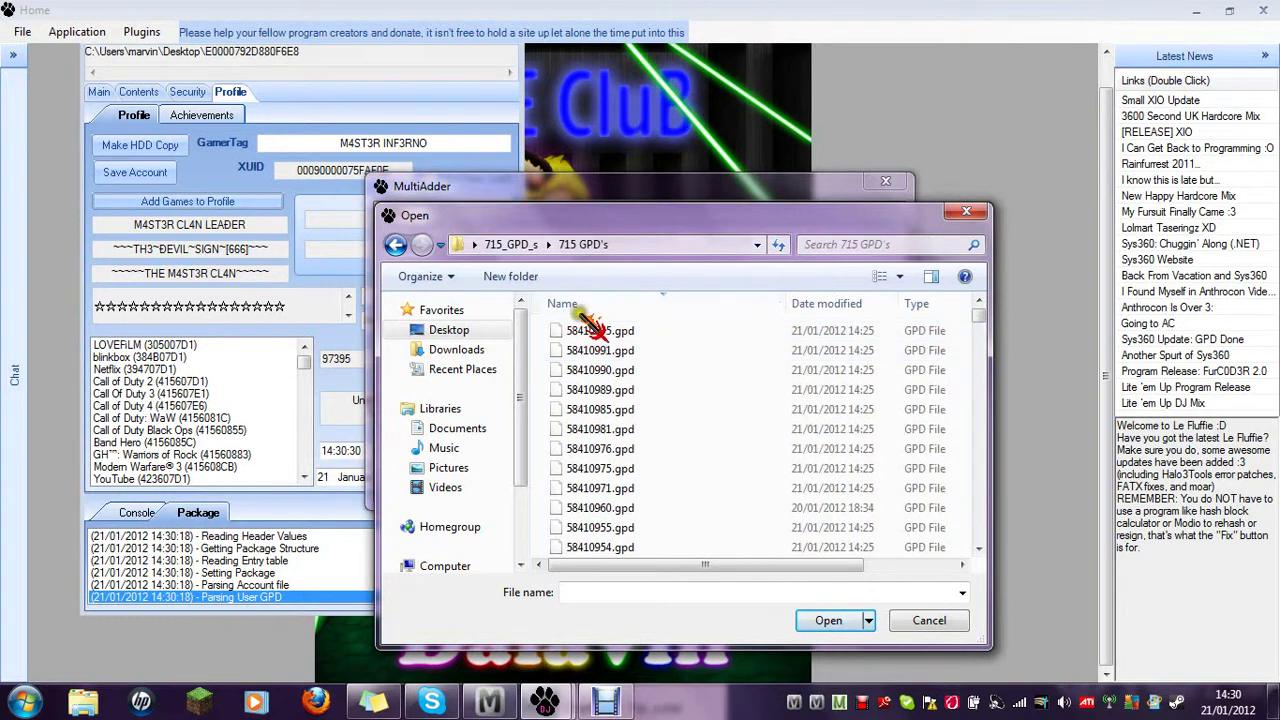
Select the GPD files from 58410995.gpd through 58410955.gpd, load them into the MultiAdder and add these games to the profile.
left_click_drag(575, 316, 605, 438)
left_click_drag(575, 319, 601, 526)
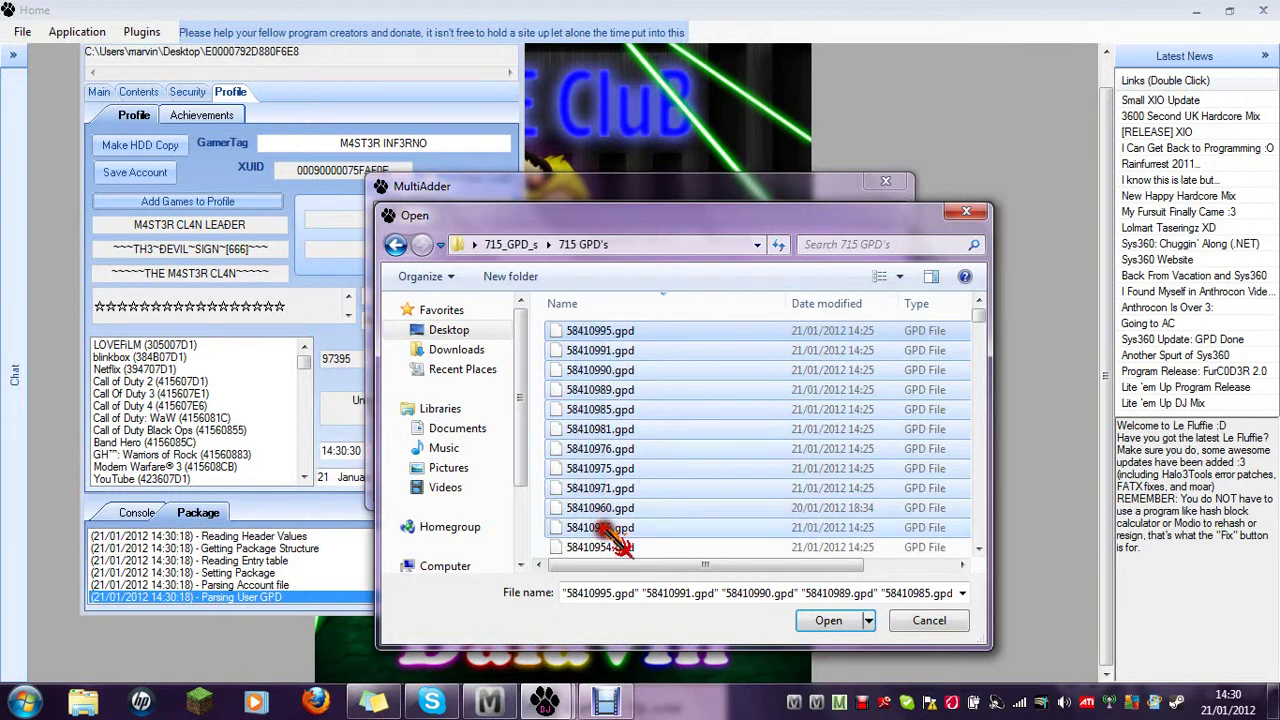
left_click(830, 621)
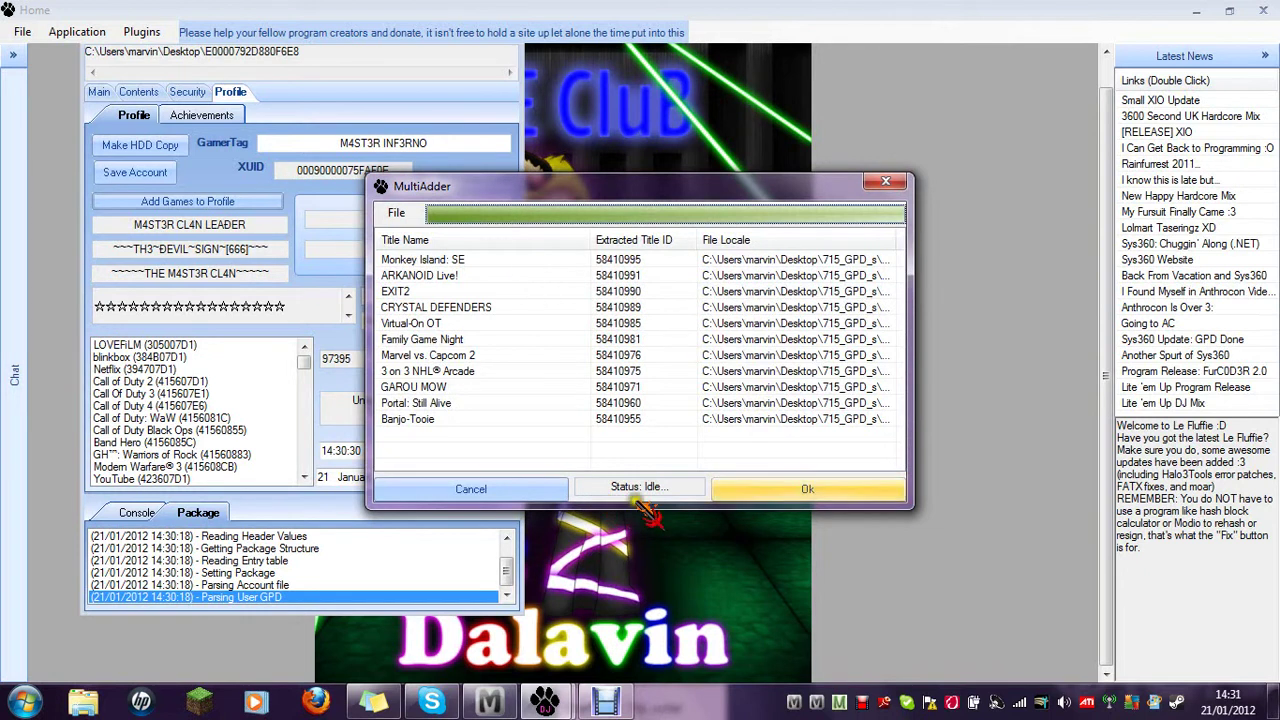
left_click(770, 492)
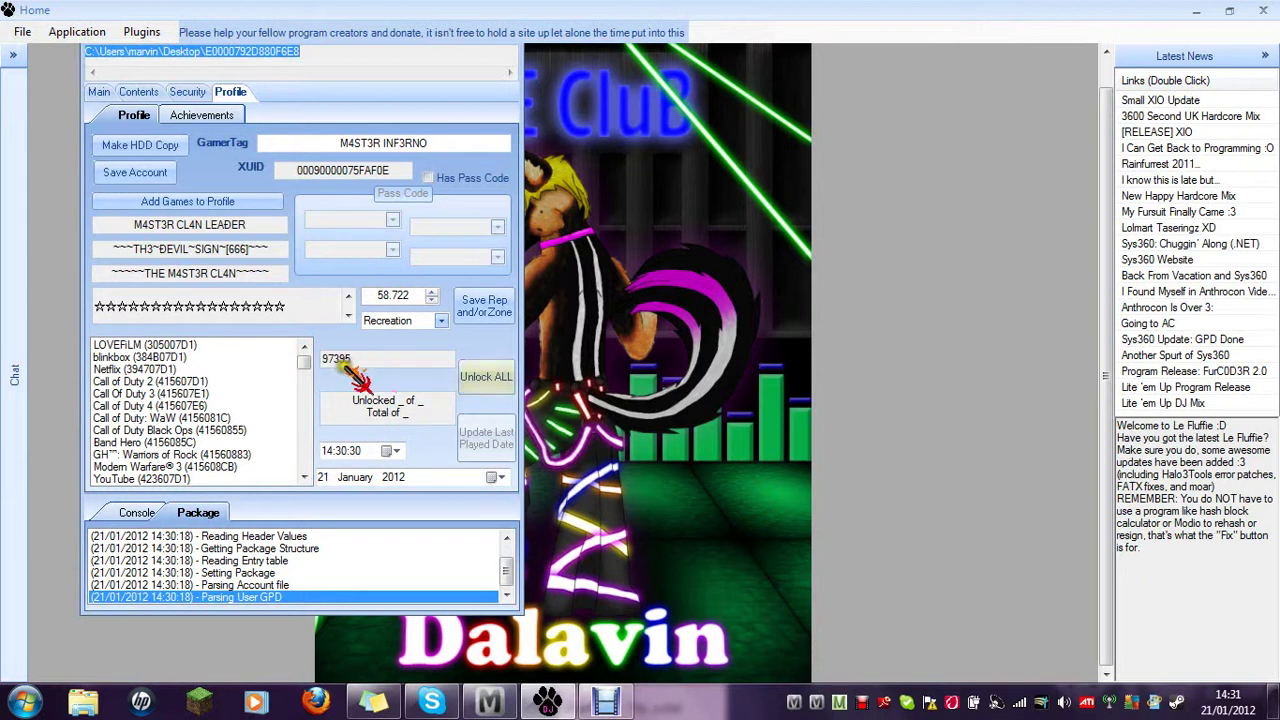
Unlock all achievements for the Zune entry at the end of the profile's game list and dismiss the message.
left_click(495, 386)
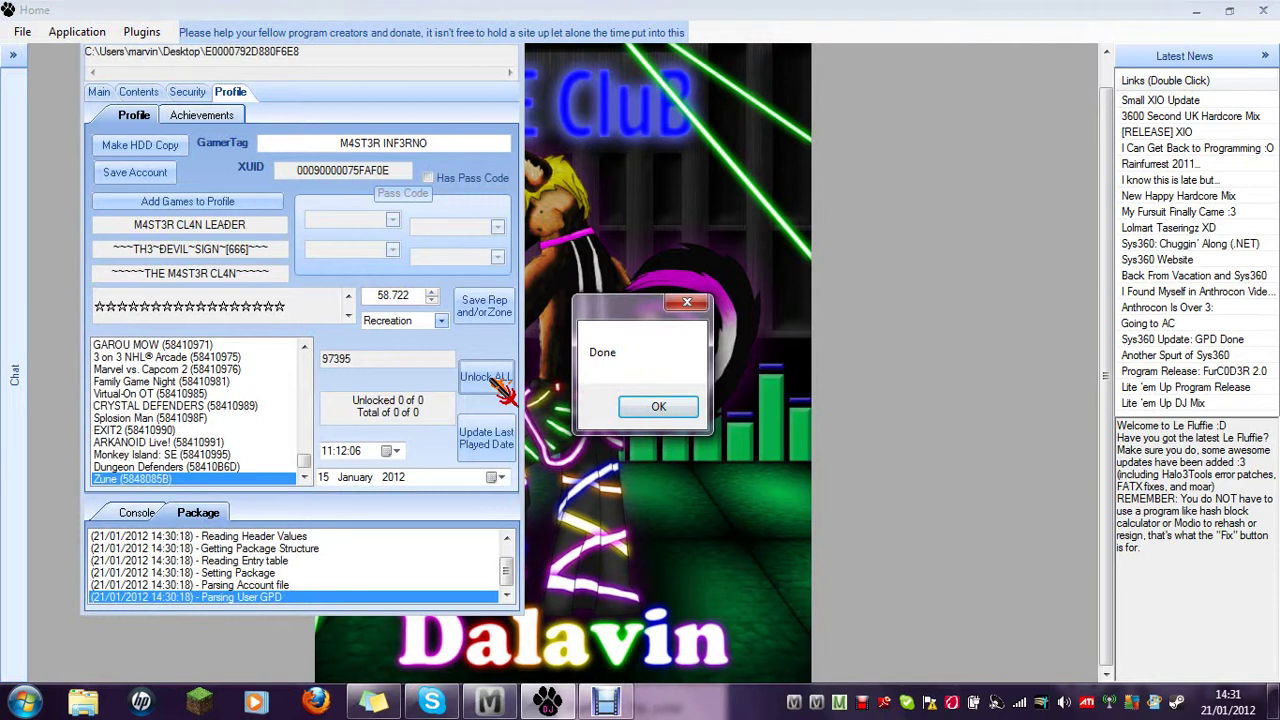
left_click(628, 410)
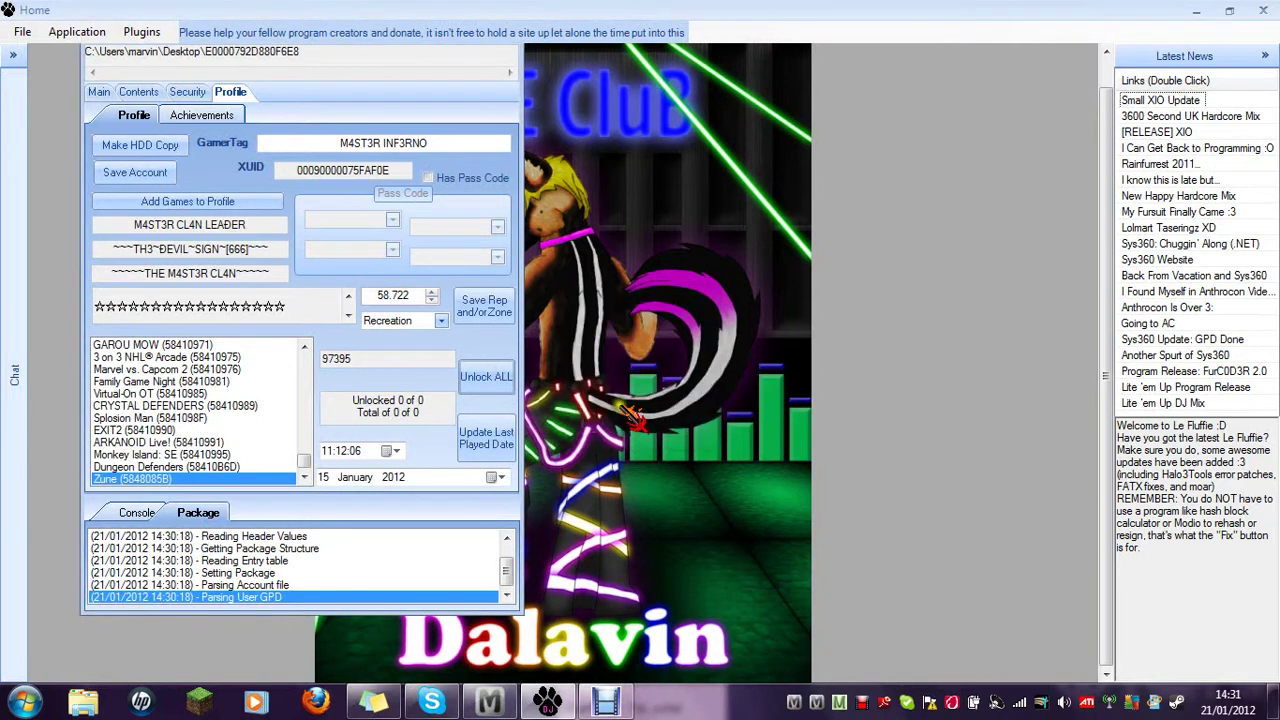
key("Up")
left_click(215, 476)
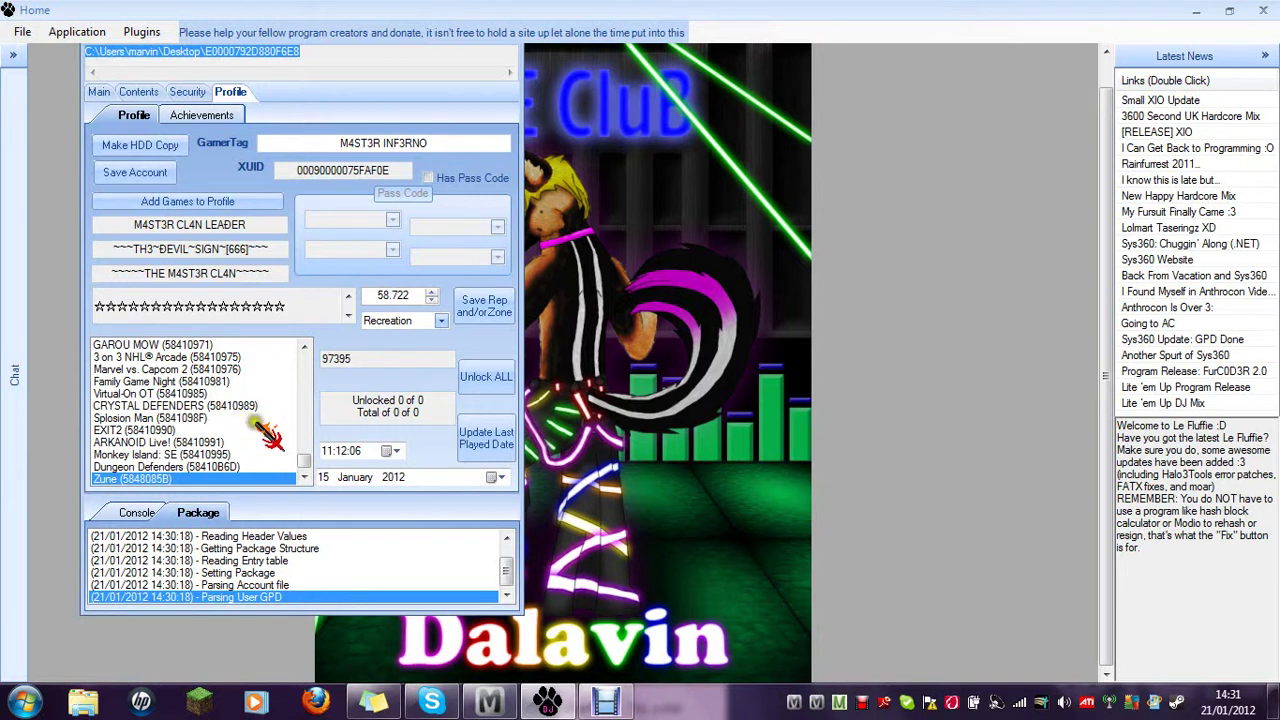
left_click(474, 377)
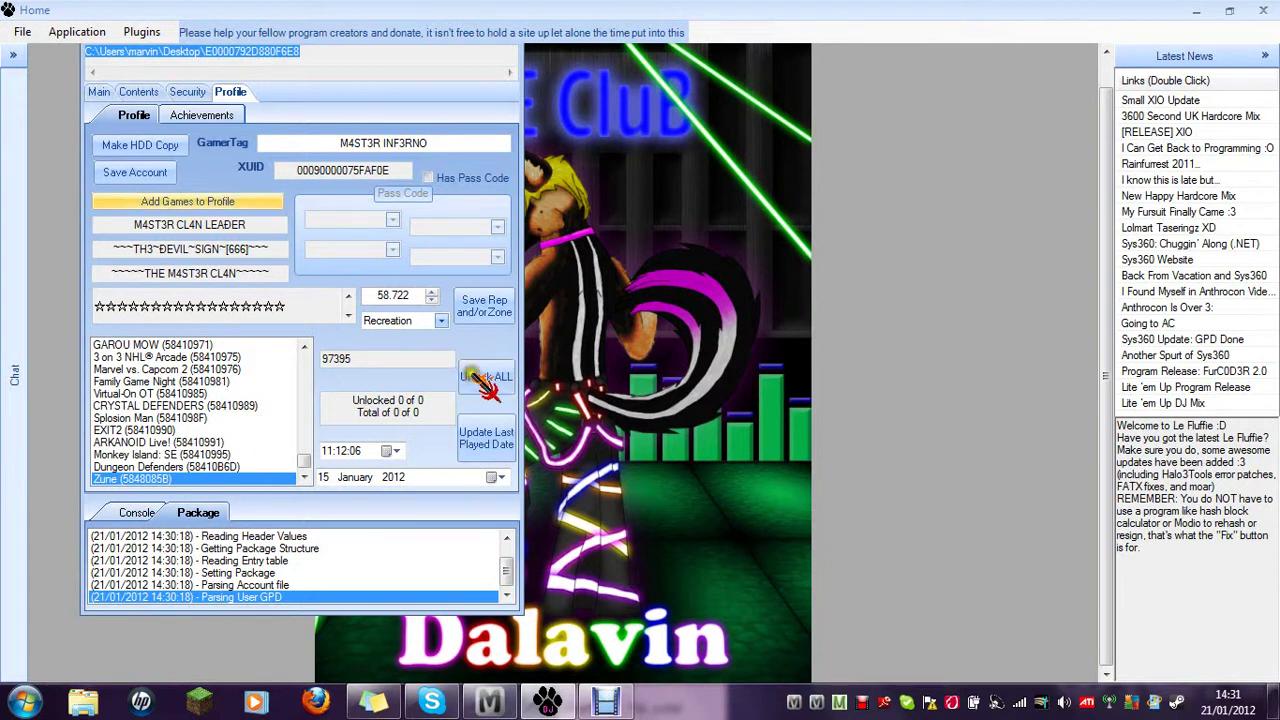
Save the account changes to the profile package and close Le Fluffie.
left_click(152, 175)
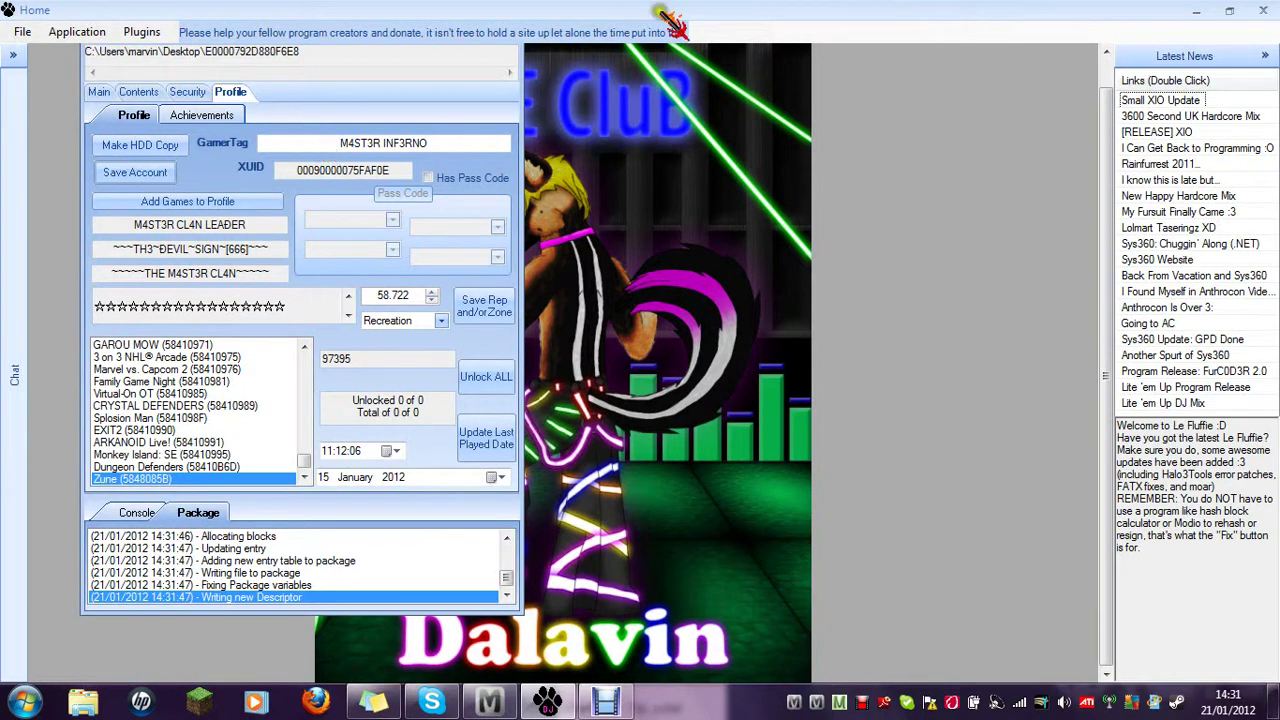
left_click(1266, 11)
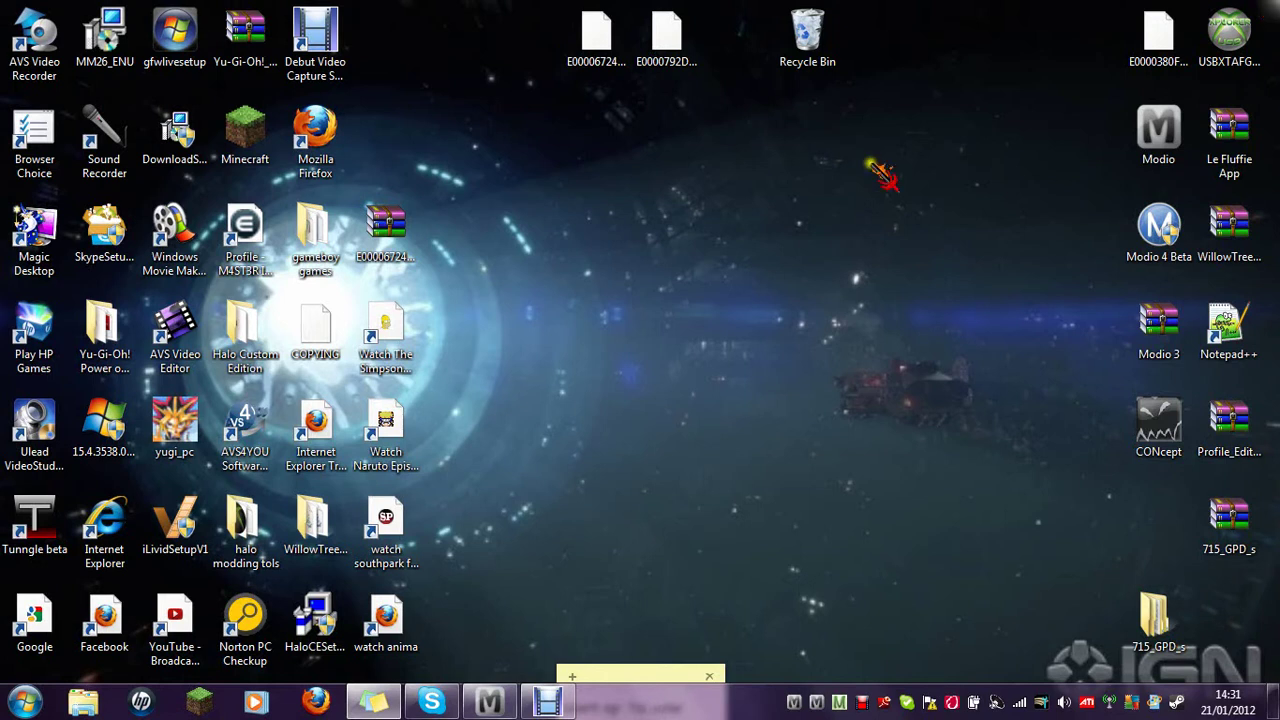
Switch to Modio, load the modified profile file from the desktop, and rehash and resign it.
left_click(495, 700)
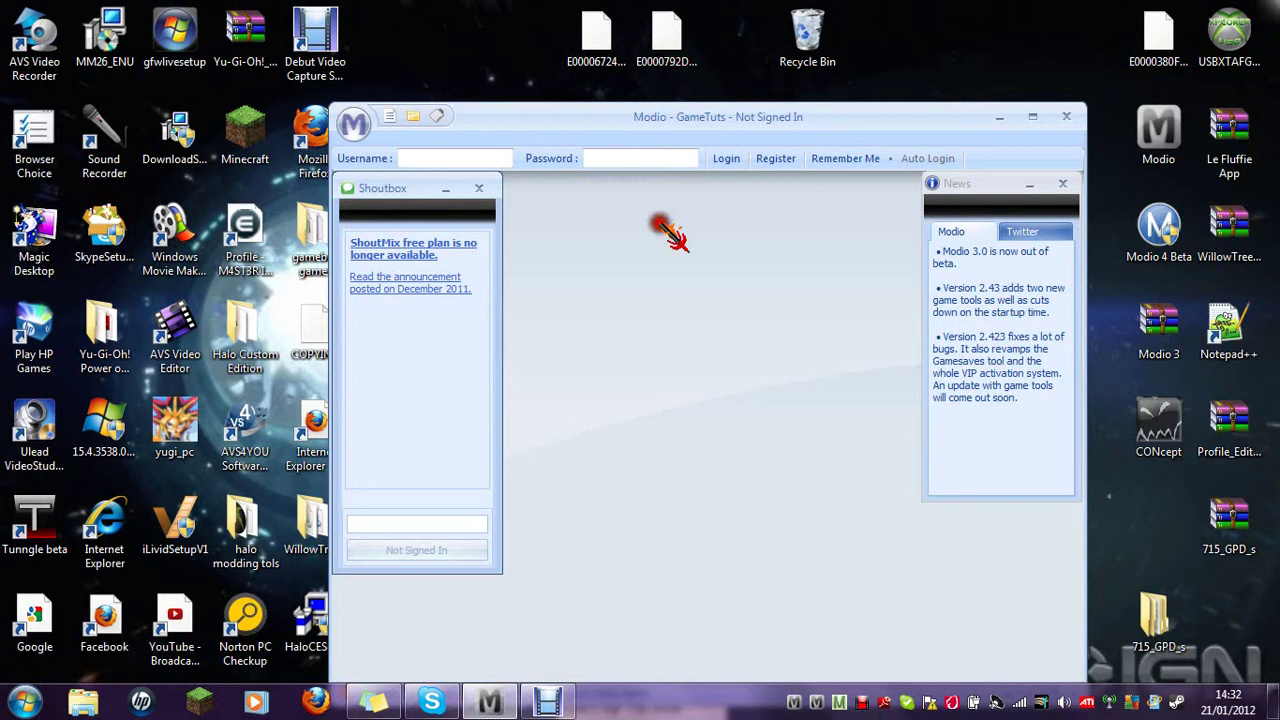
left_click_drag(661, 224, 664, 226)
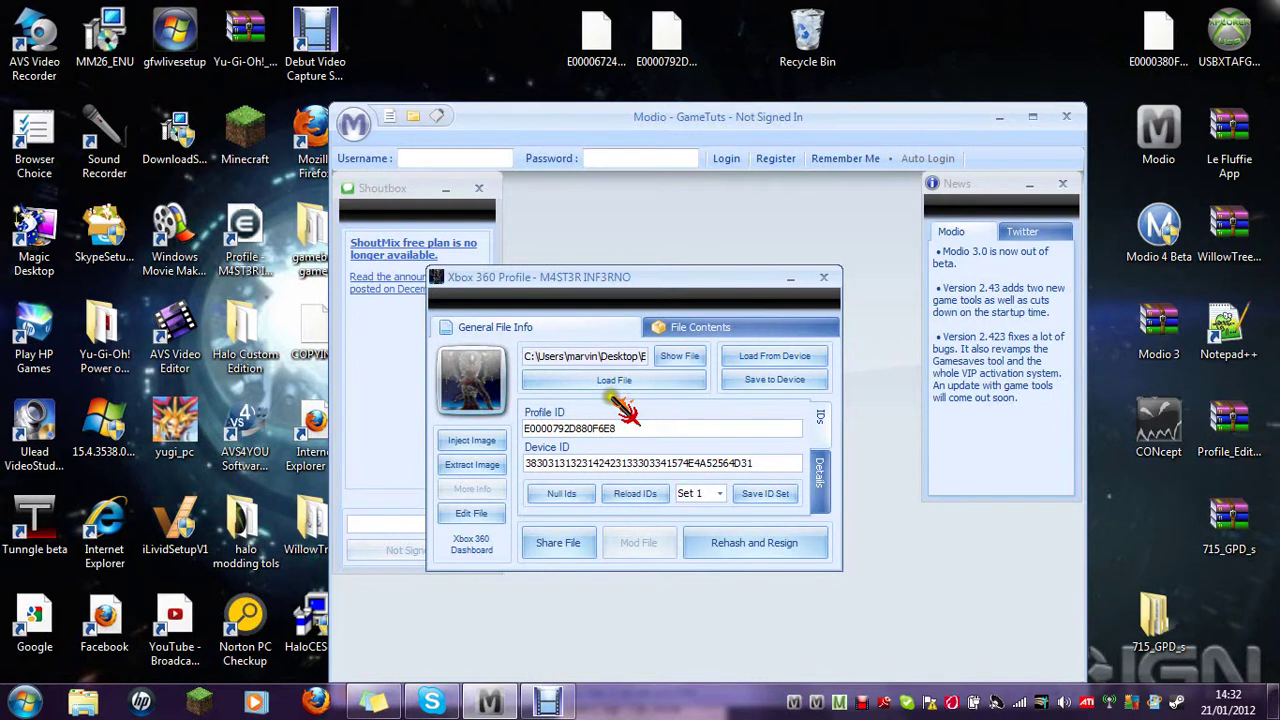
left_click(737, 537)
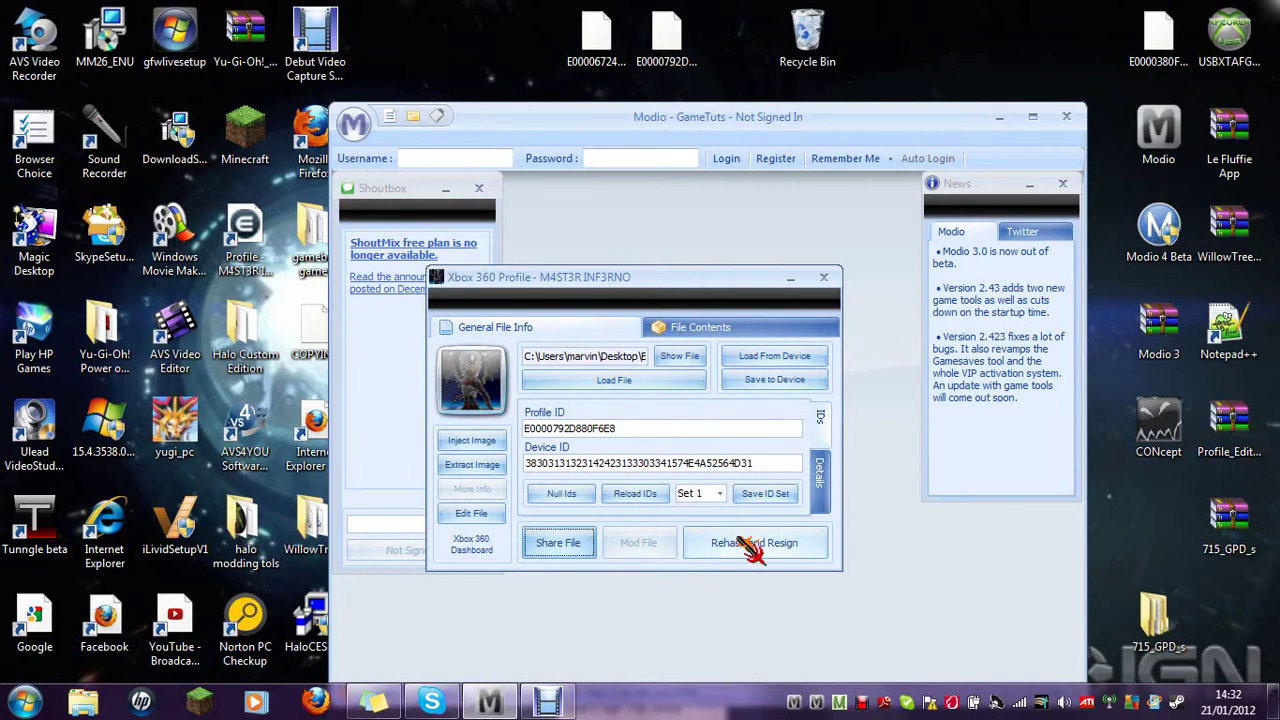
left_click(743, 542)
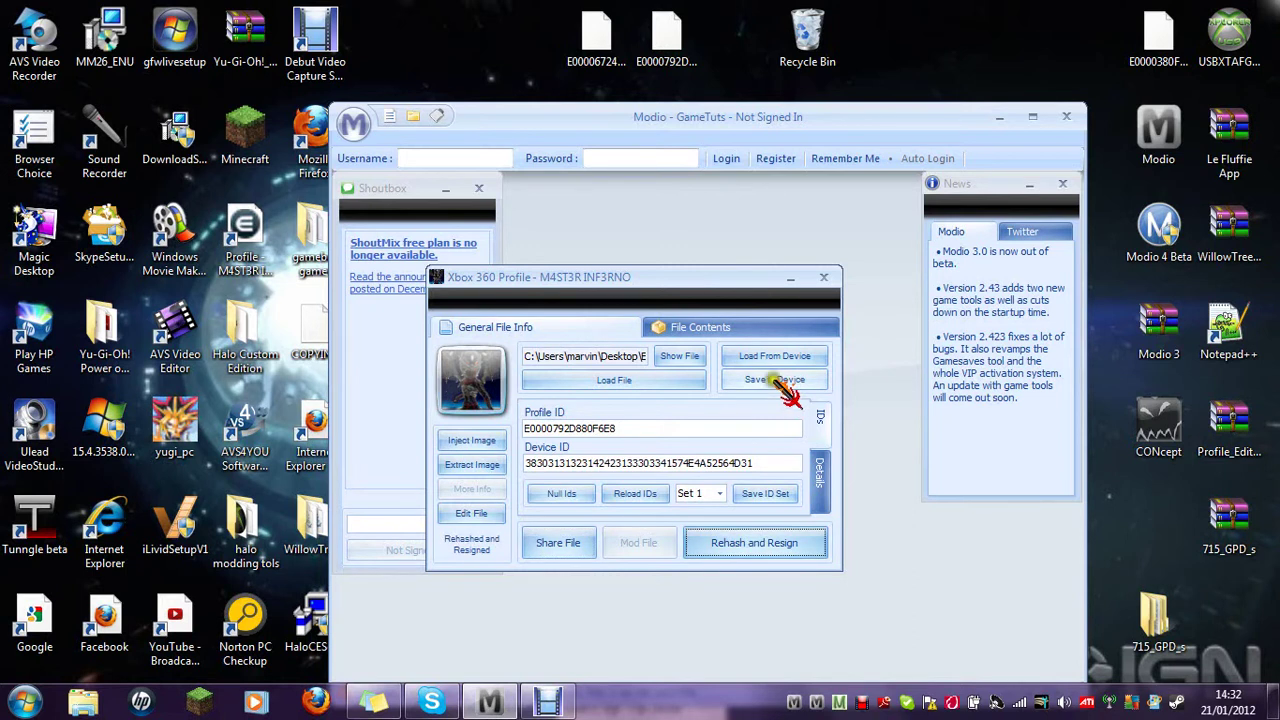